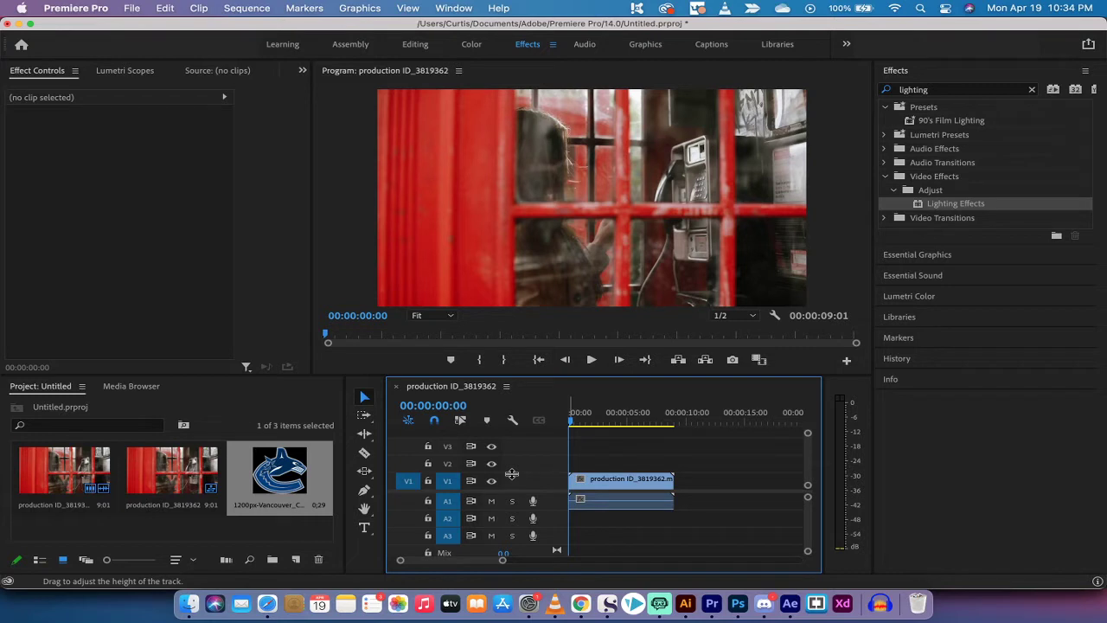
Step: Preview the phone-booth footage, then place the Canucks logo on V2 above it
left_click_drag(586, 412, 544, 417)
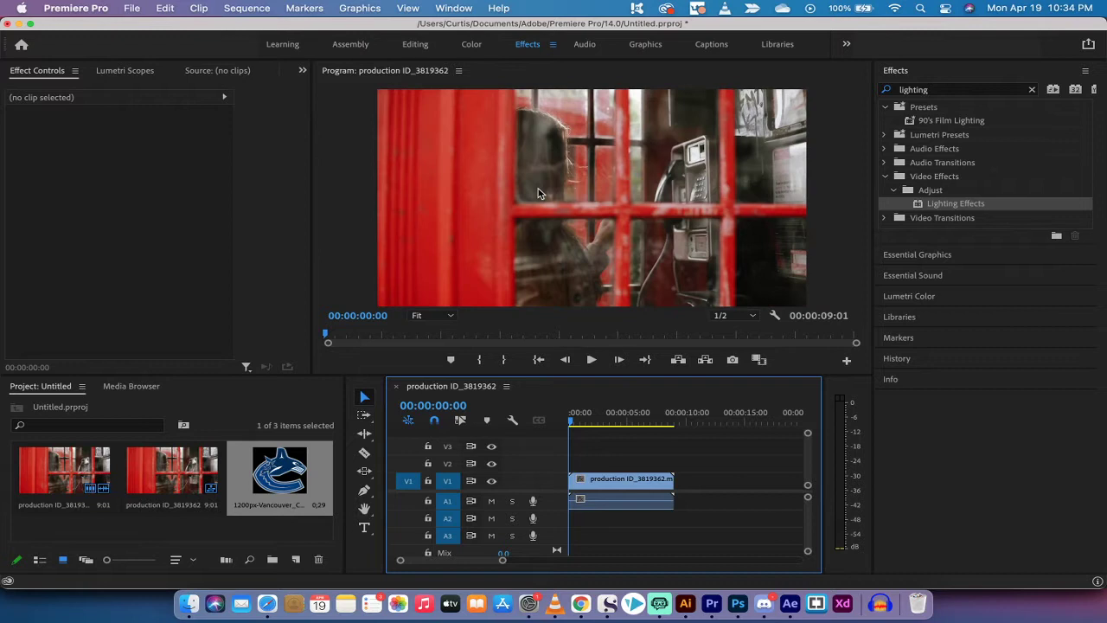
mouse_move(571, 422)
left_mouse_down()
mouse_move(646, 421)
mouse_move(562, 409)
left_mouse_up()
left_click(282, 473)
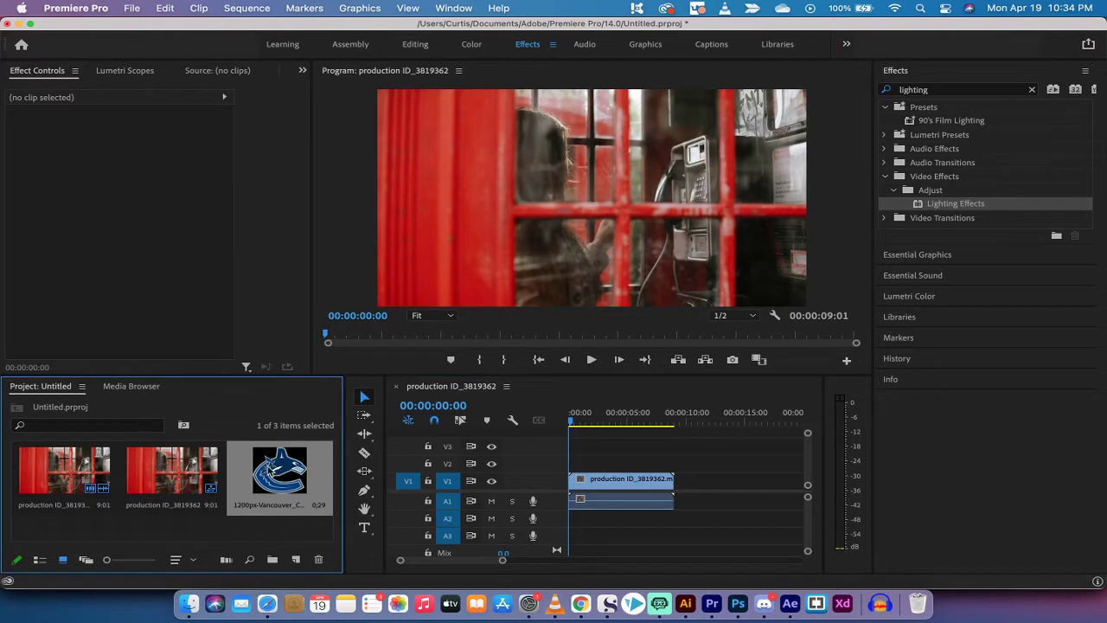
left_click_drag(273, 471, 573, 465)
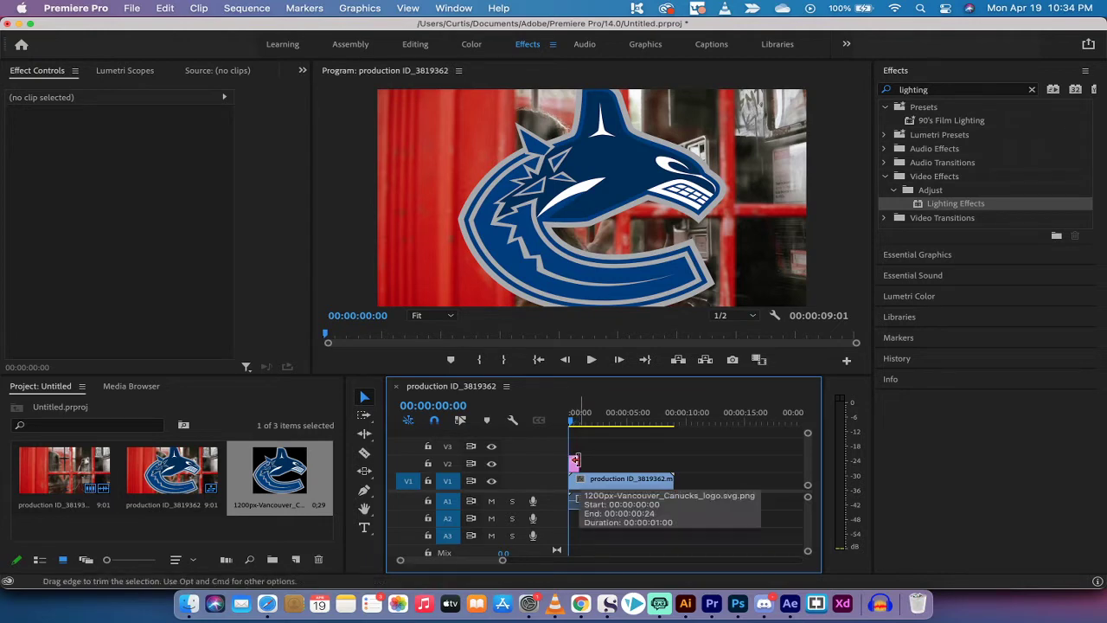
Step: Extend the logo clip to the footage's end and return to the sequence start
left_click_drag(575, 461, 673, 457)
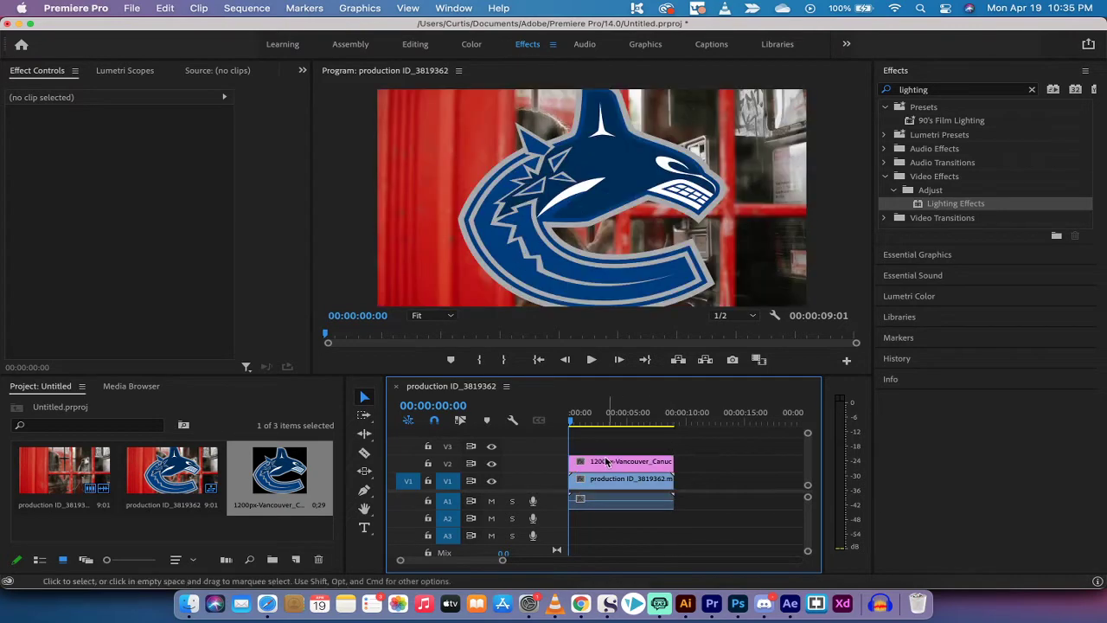
left_click(592, 421)
left_click_drag(594, 420, 550, 422)
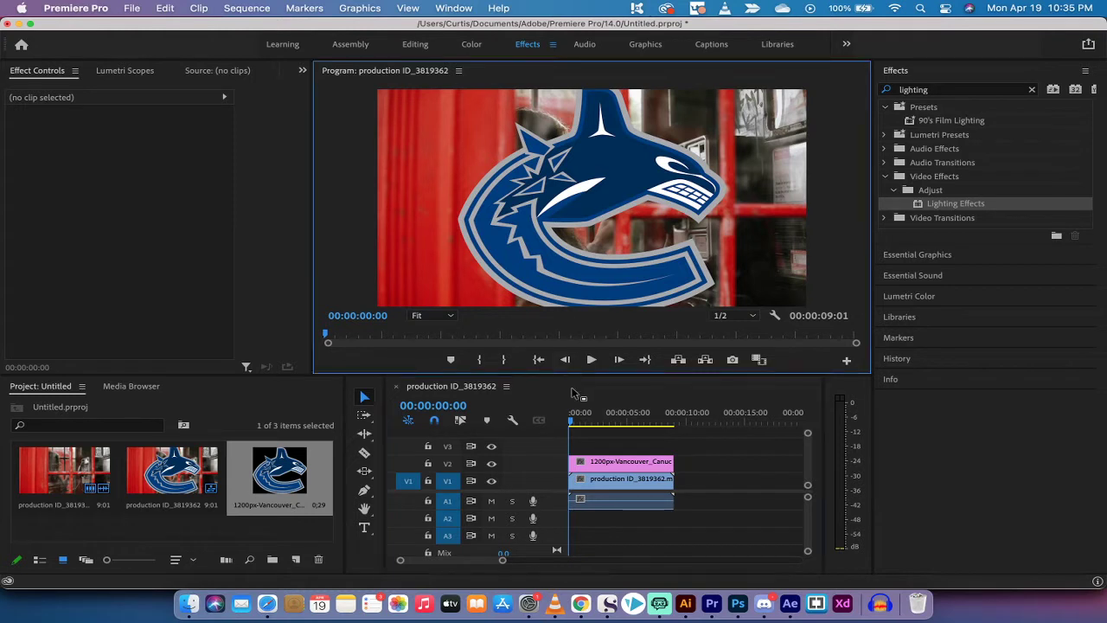
Step: Shrink the logo to 35.8 scale and move it lower-left to position 240.9, 859.9
left_click(586, 465)
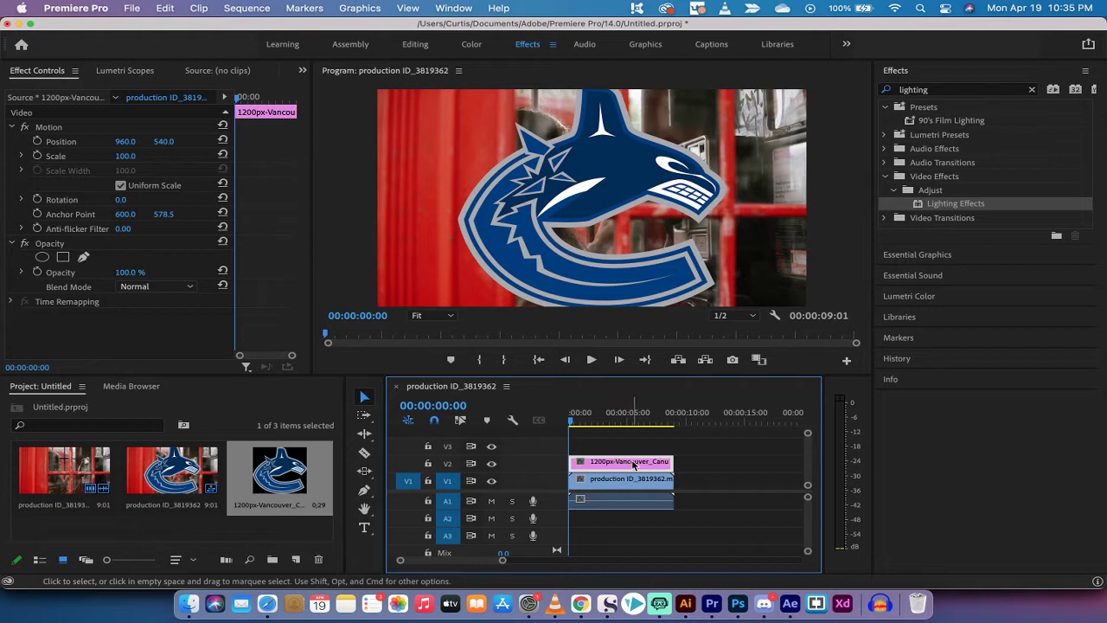
left_click(571, 202)
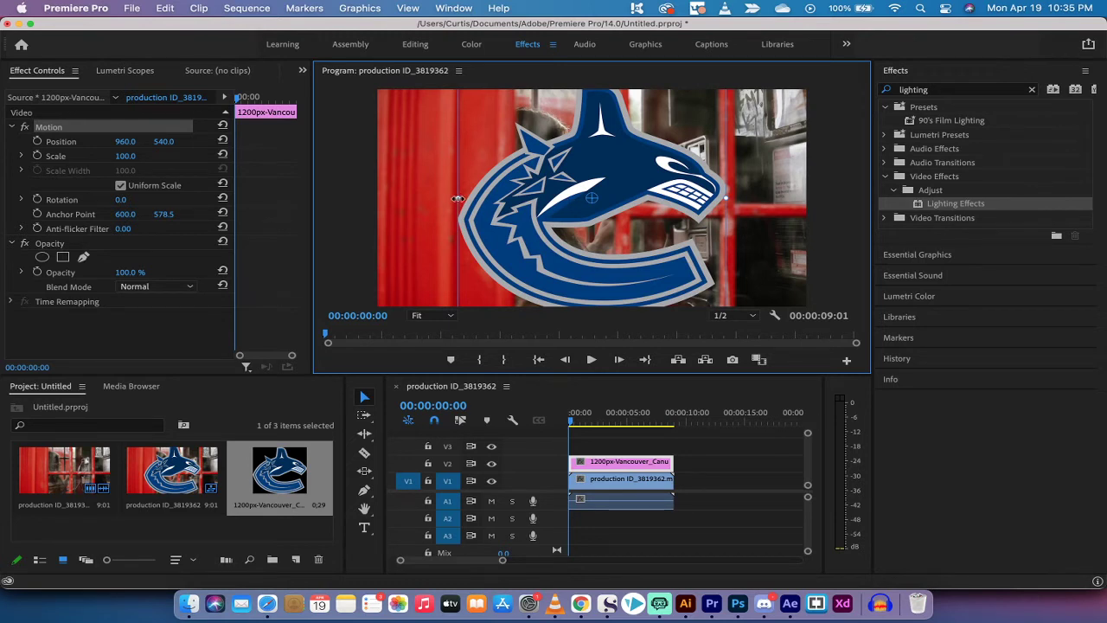
left_click_drag(457, 199, 542, 198)
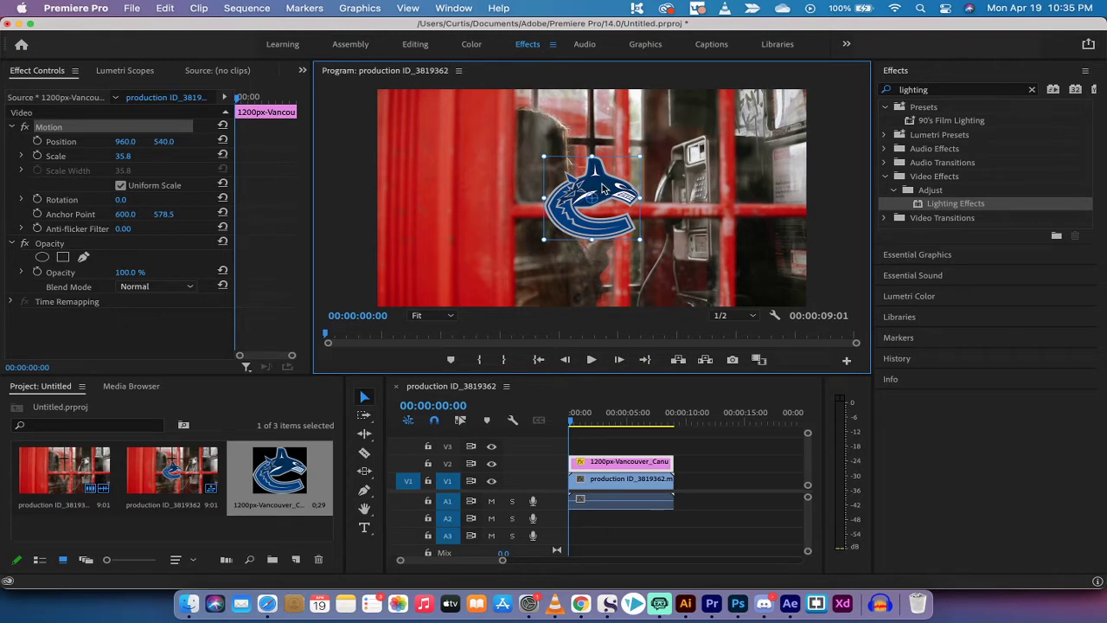
left_click_drag(604, 189, 442, 251)
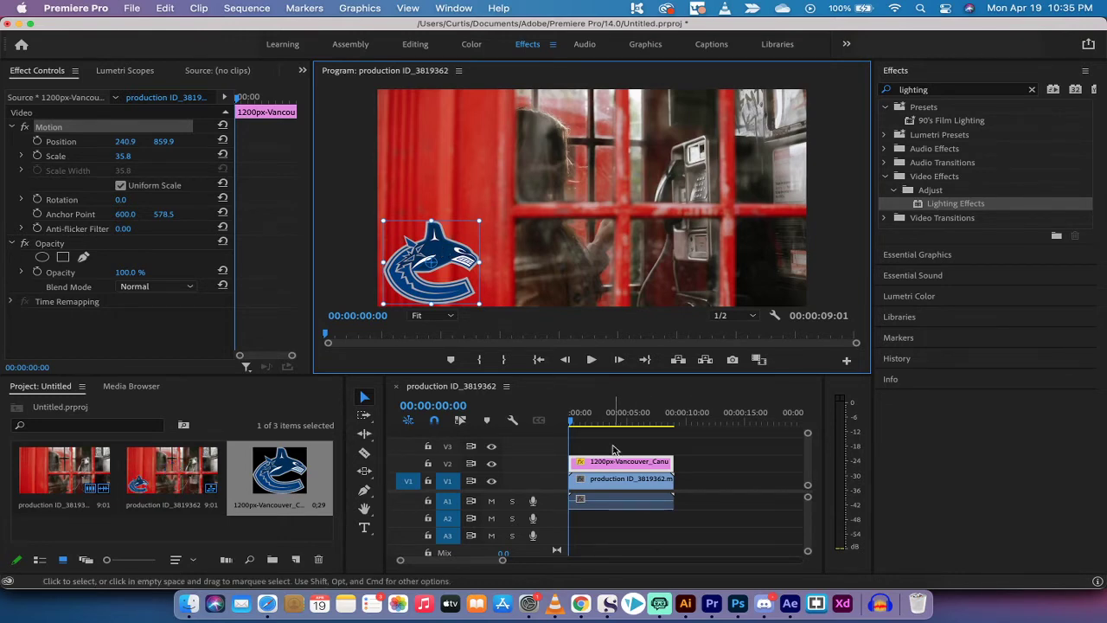
left_click(587, 422)
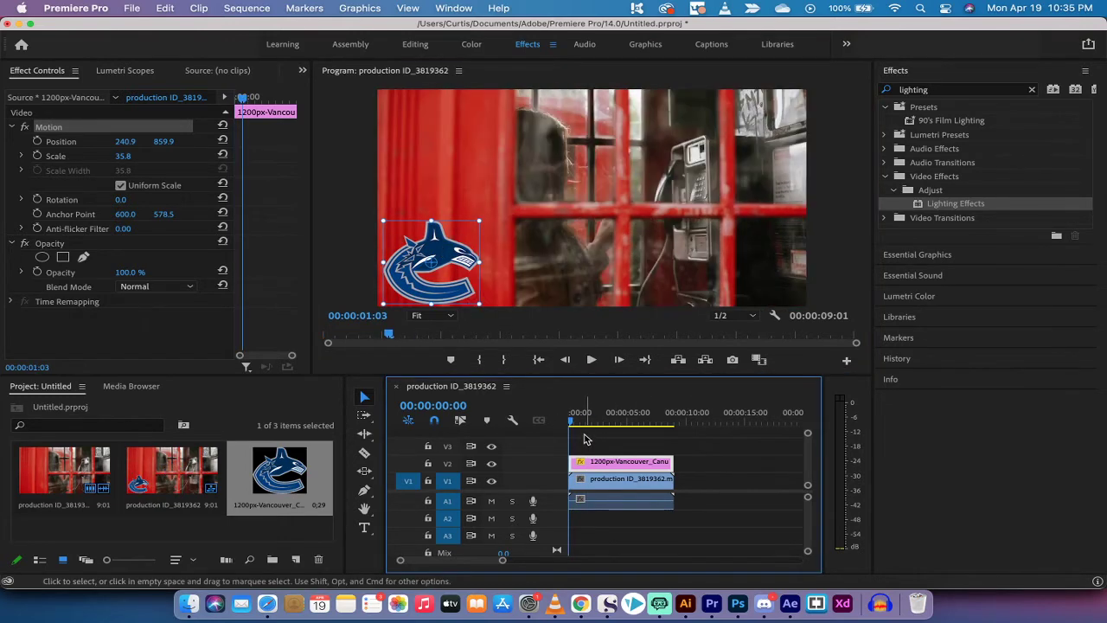
left_click(625, 517)
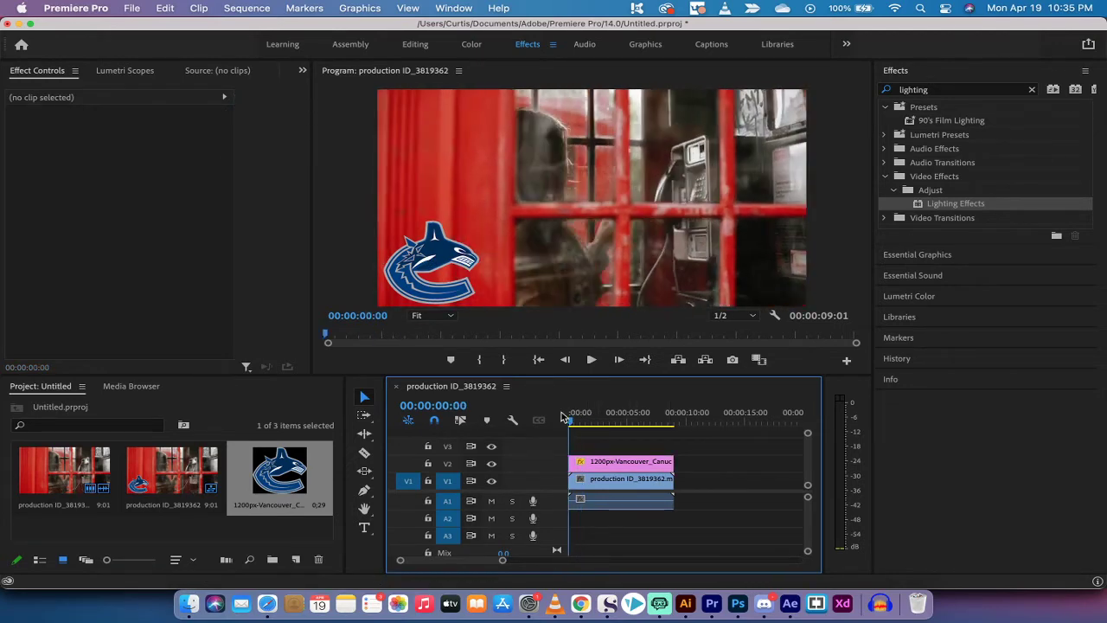
Step: Set the Program monitor magnification to 50% with the logo clip selected
left_click(424, 243)
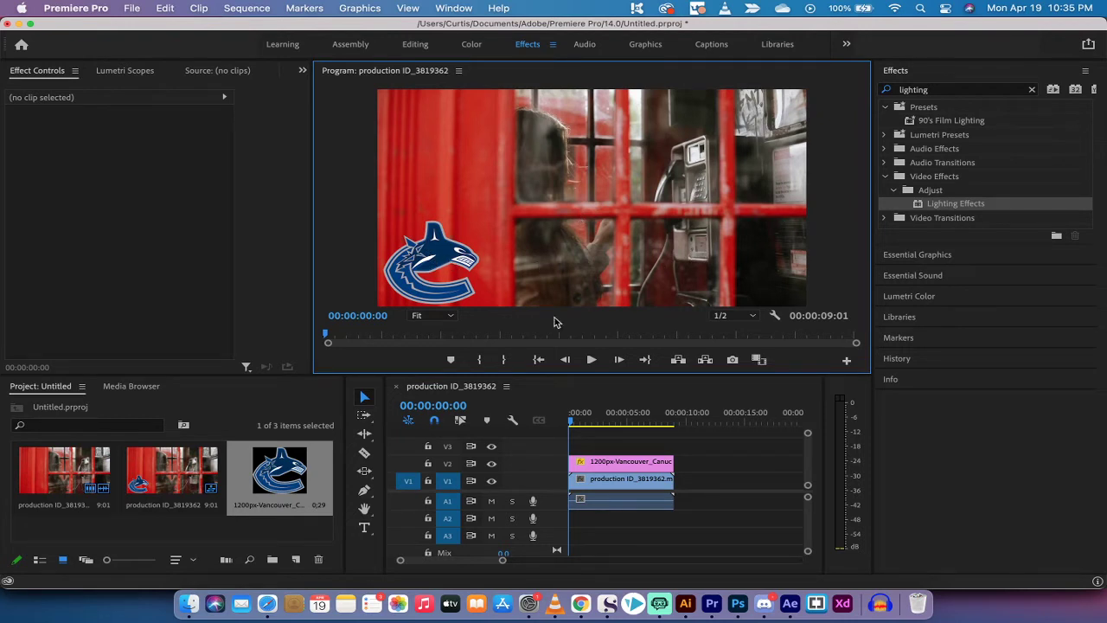
left_click(588, 463)
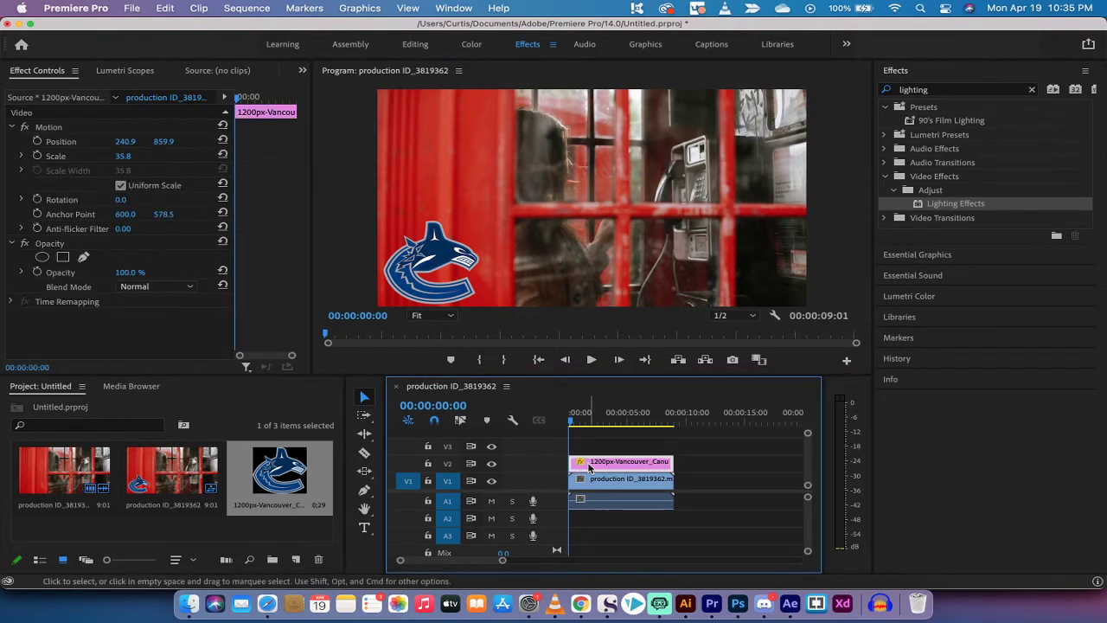
left_click(429, 318)
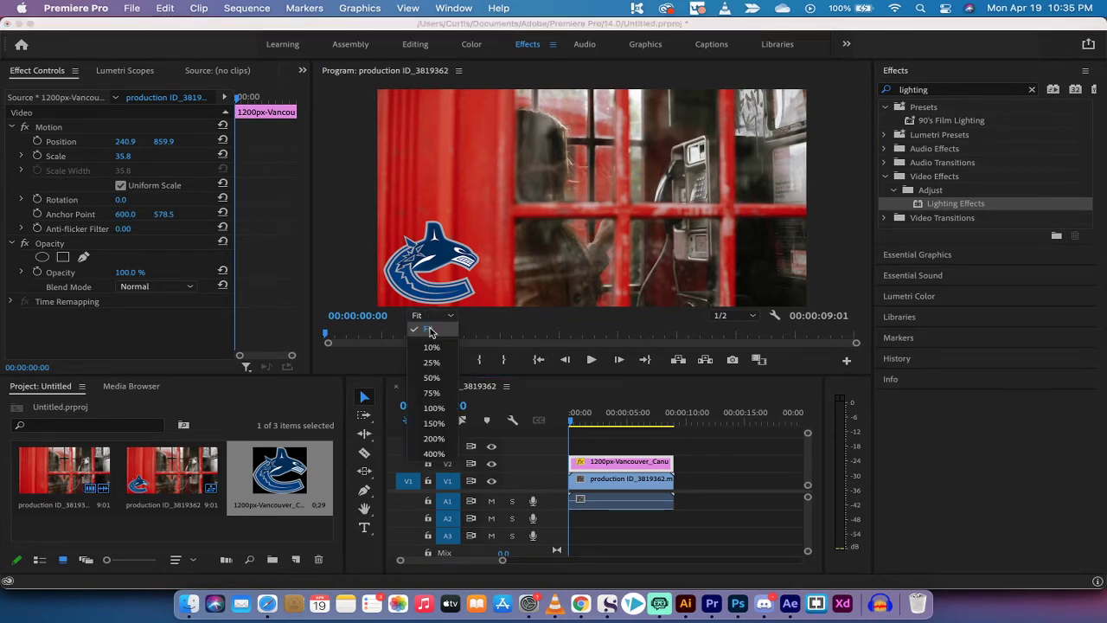
left_click(432, 378)
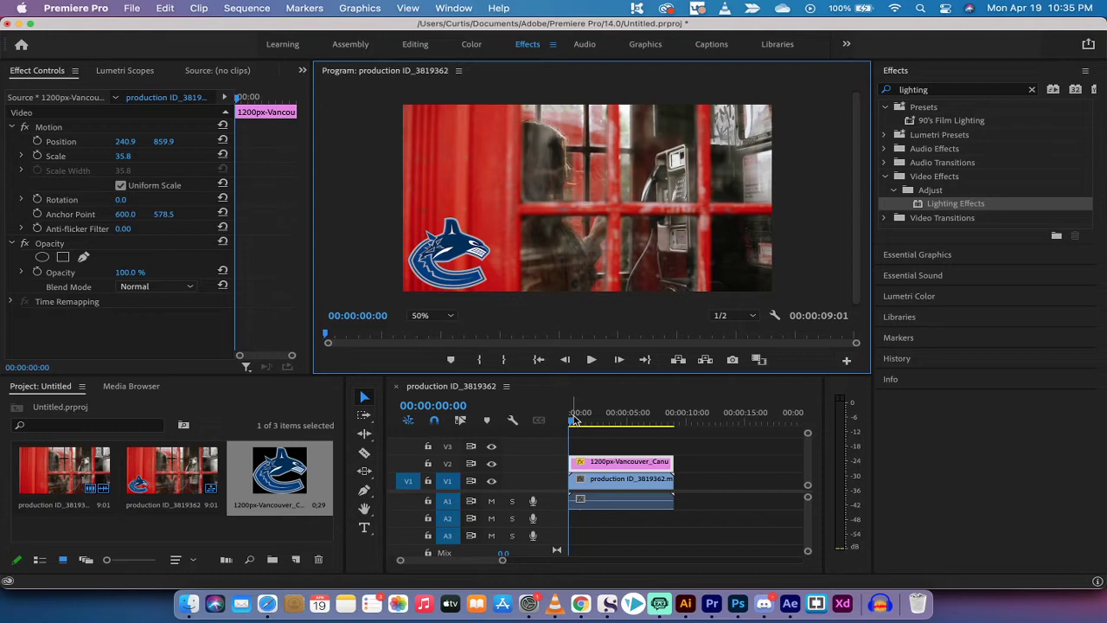
Step: Return to the sequence start and select the logo in the monitor for repositioning
left_click_drag(579, 421, 571, 424)
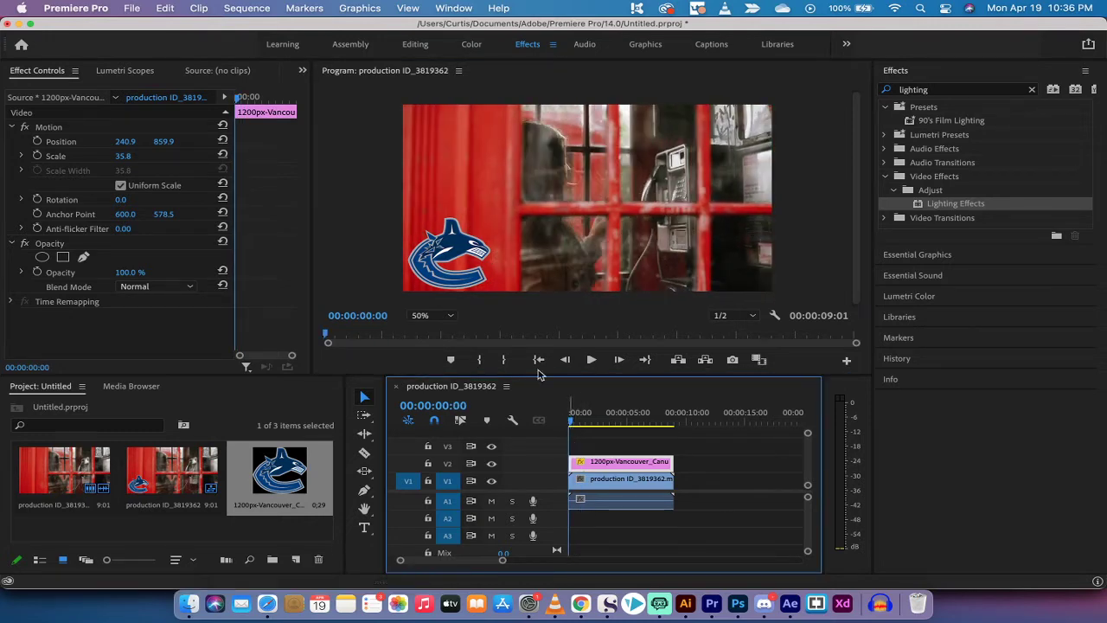
left_click(450, 249)
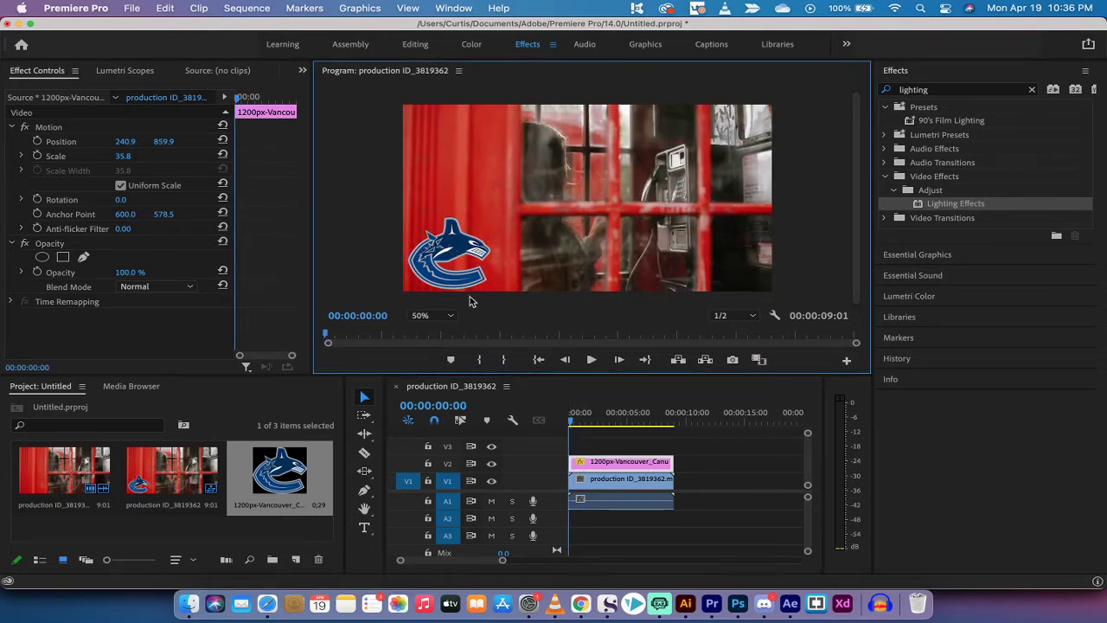
left_click(450, 249)
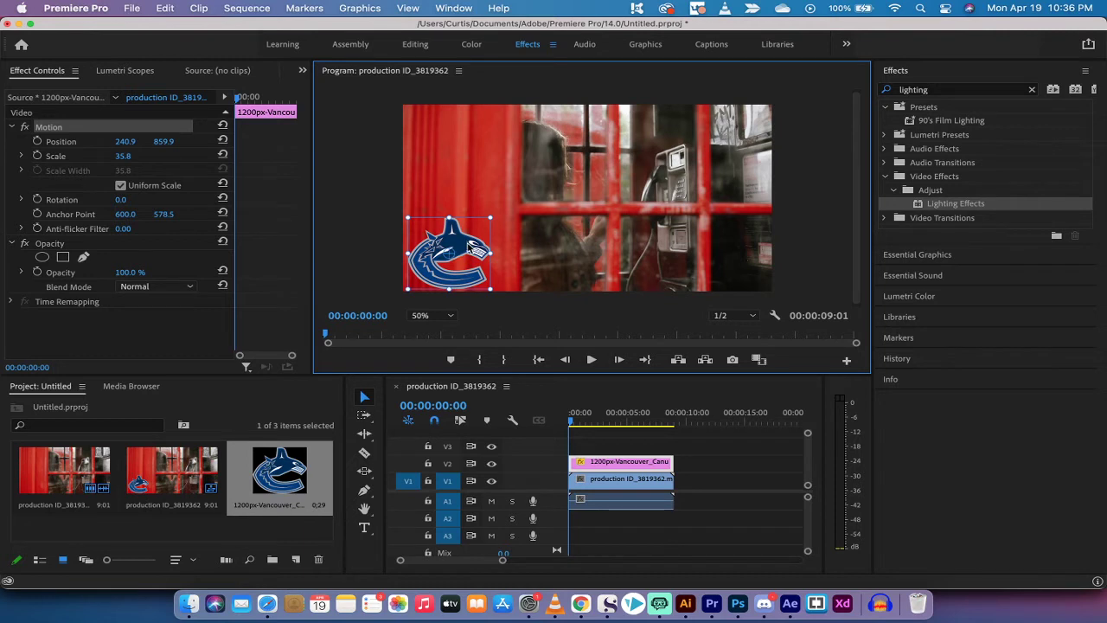
Step: Nudge the logo up, then left off-frame to Position -255.1, 839.9
key("Up")
key("Up")
key("Up")
key("Up")
key("Up")
key("Up")
key("Up")
key("Up")
key("Up")
key("Up")
key("Up")
key("Up")
key("Up")
key("Up")
key("Up")
key("Up")
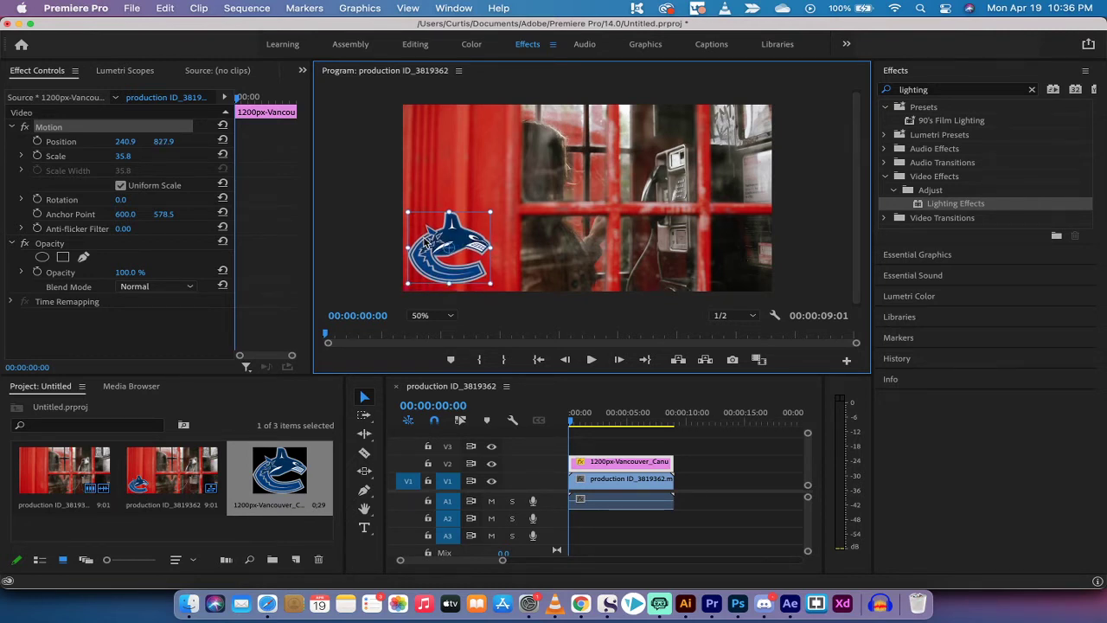
key("Up")
key("Up")
key("Up")
key("Up")
key("shift+Left")
key("shift+Left")
key("shift+Left")
key("shift+Left")
key("shift+Left")
key("shift+Left")
key("shift+Left")
key("shift+Left")
key("shift+Left")
key("shift+Left")
key("shift+Left")
key("shift+Left")
key("shift+Left")
key("shift+Left")
key("shift+Left")
key("shift+Left")
key("shift+Left")
key("shift+Left")
key("shift+Left")
key("shift+Left")
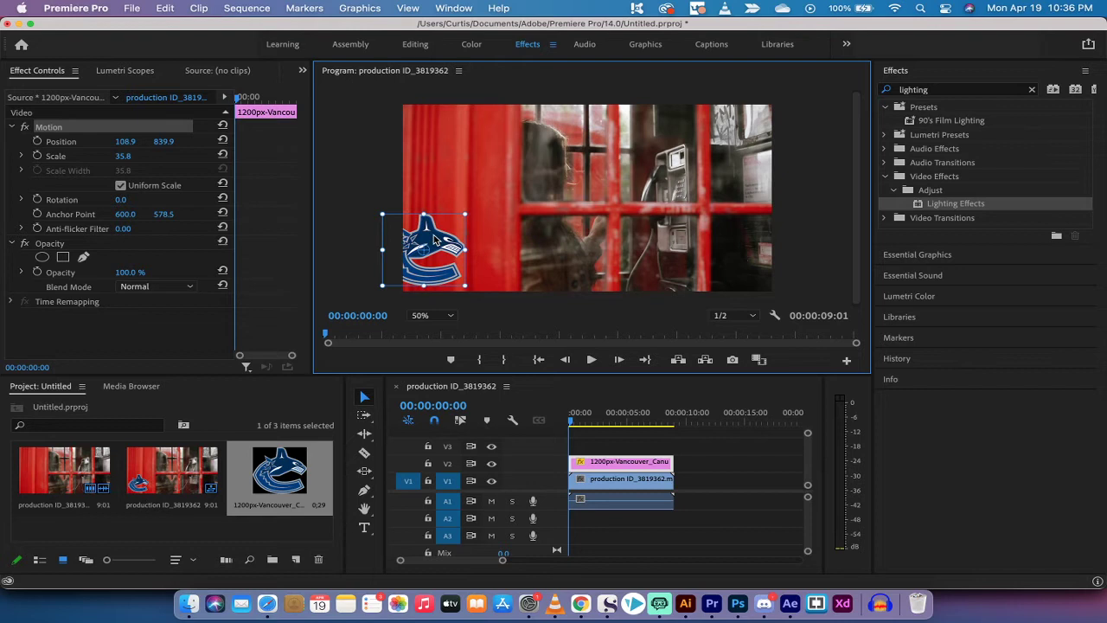
key("Left")
key("Left")
key("Left")
key("Left")
key("shift+Left")
key("shift+Left")
key("shift+Left")
key("shift+Left")
key("shift+Left")
key("shift+Left")
key("shift+Left")
key("shift+Left")
key("shift+Left")
key("shift+Left")
key("shift+Left")
key("shift+Left")
key("shift+Left")
key("shift+Left")
key("shift+Left")
key("shift+Left")
key("shift+Left")
key("shift+Left")
key("shift+Left")
key("shift+Left")
key("Left")
key("Left")
key("Left")
key("Left")
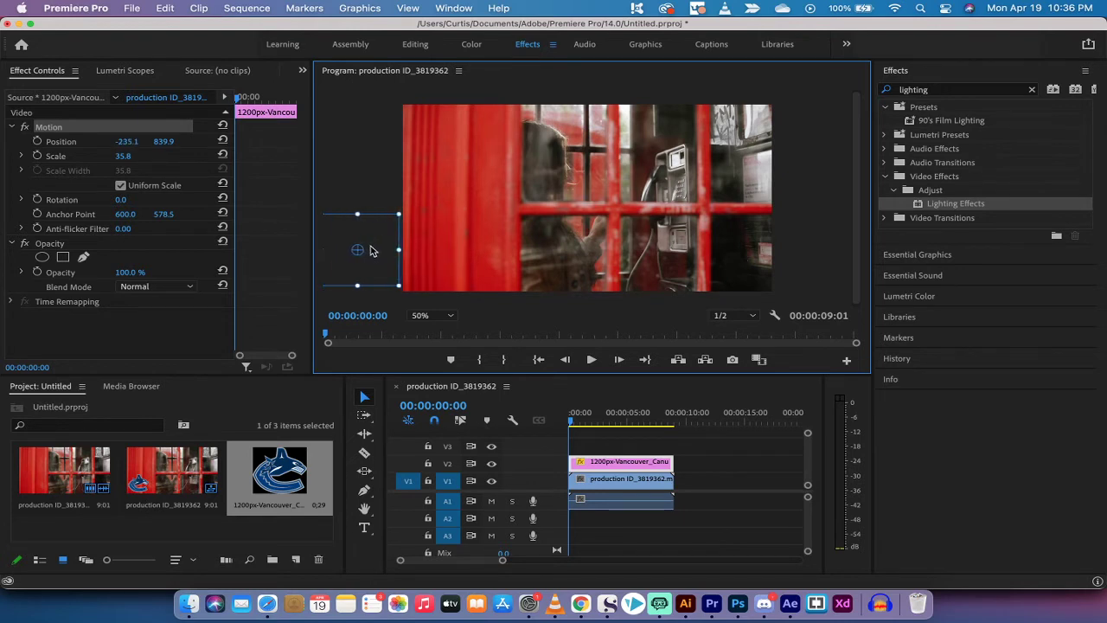
key("Left")
key("Left")
key("Left")
key("Left")
key("Left")
key("Left")
key("Left")
key("Left")
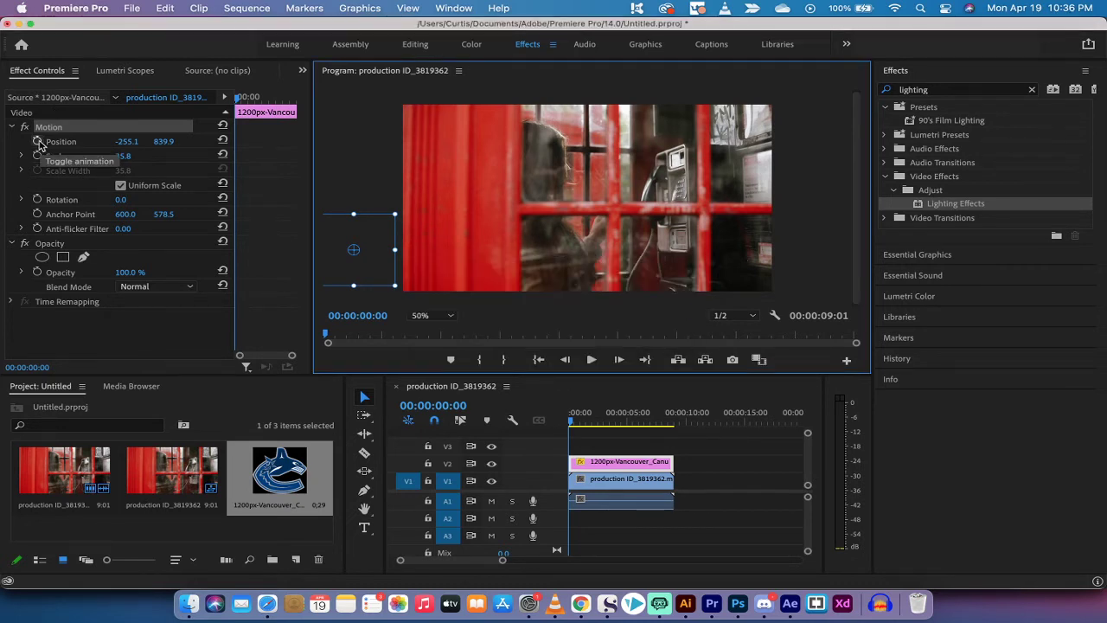
Step: Add a Position keyframe at 00:00:00:00, then reselect the logo clip's Motion
left_click(37, 142)
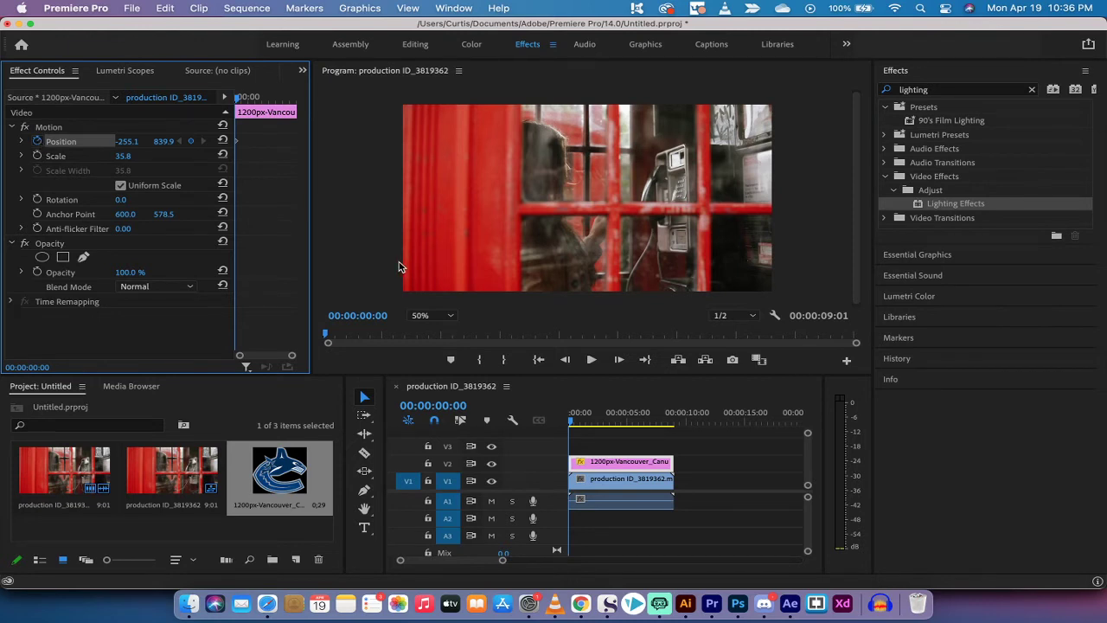
left_click(595, 446)
left_click(593, 465)
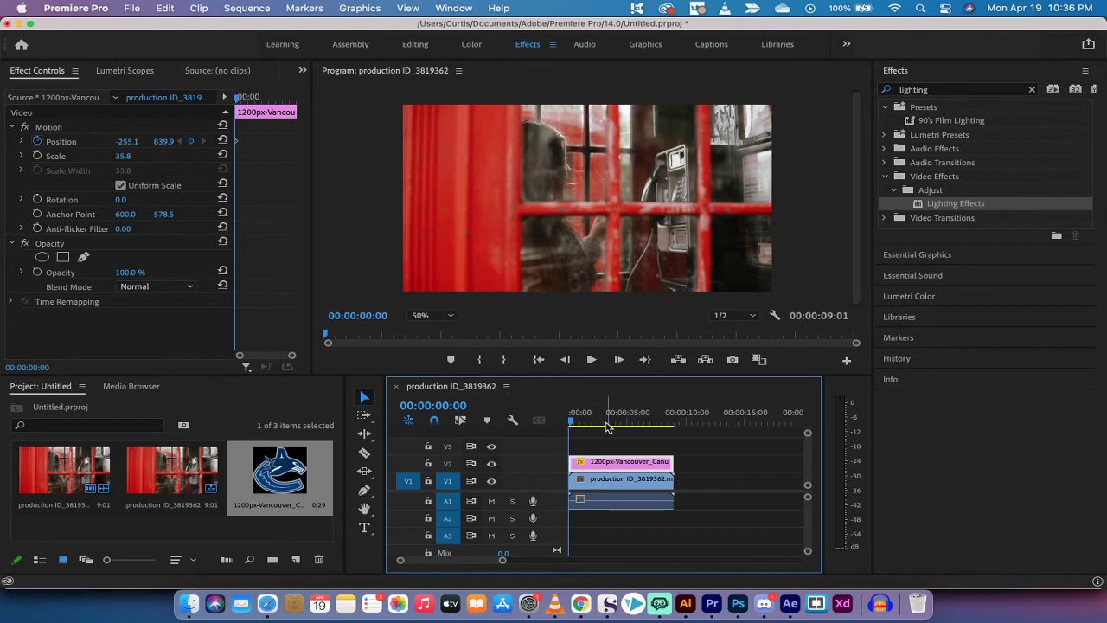
left_click(50, 127)
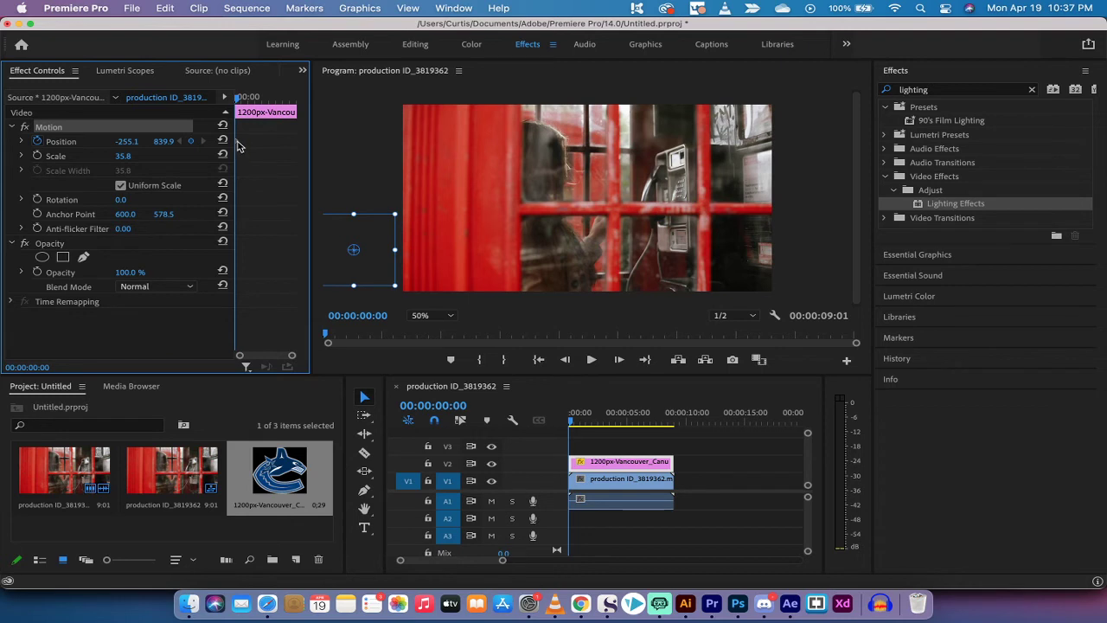
Step: At 00:00:04:00, move the logo off-frame right to 2180.9, 839.9
left_click(573, 422)
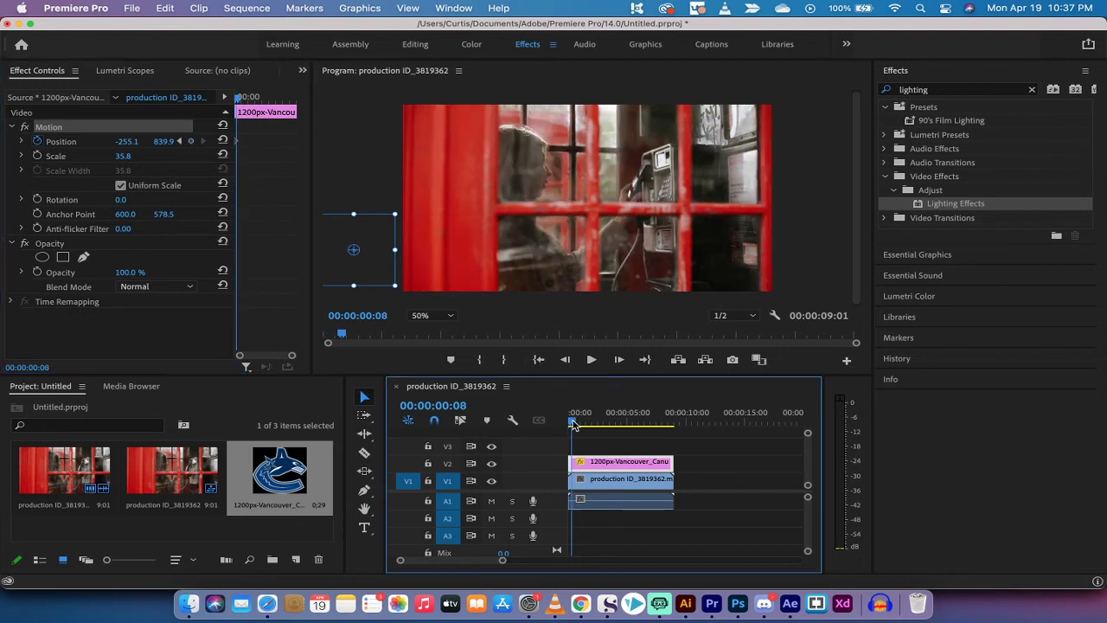
left_click_drag(572, 422, 617, 426)
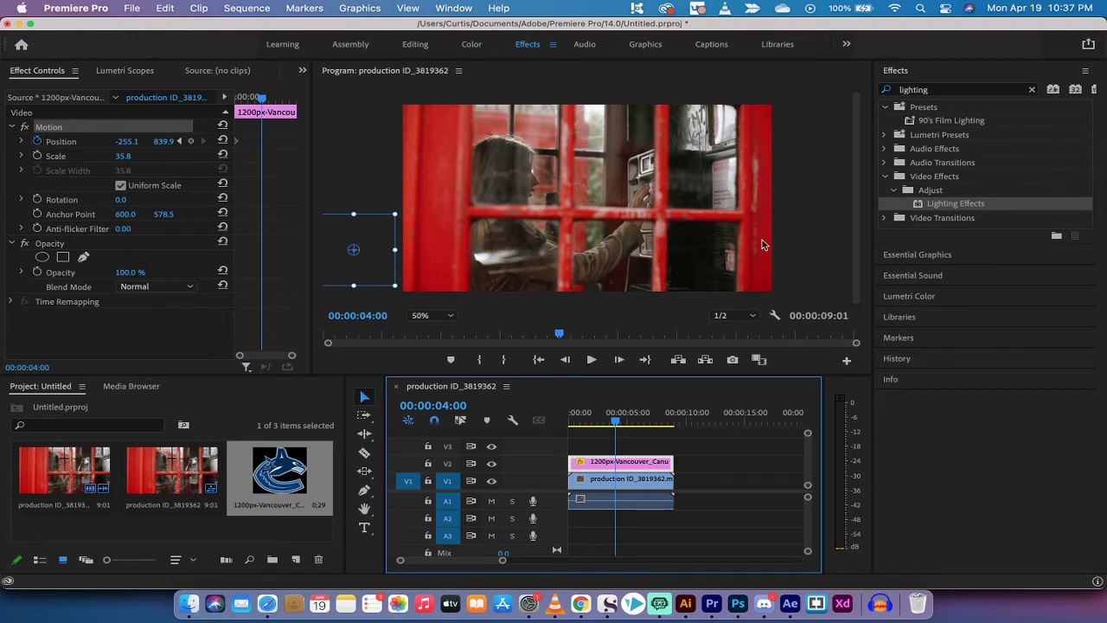
left_click_drag(362, 232, 826, 250)
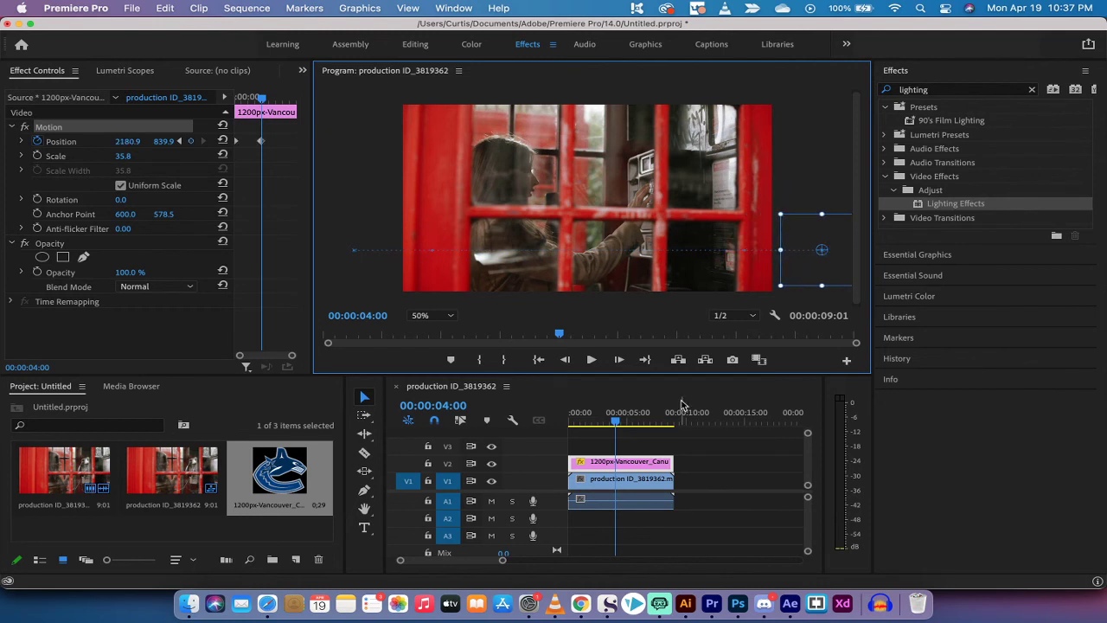
left_click(628, 430)
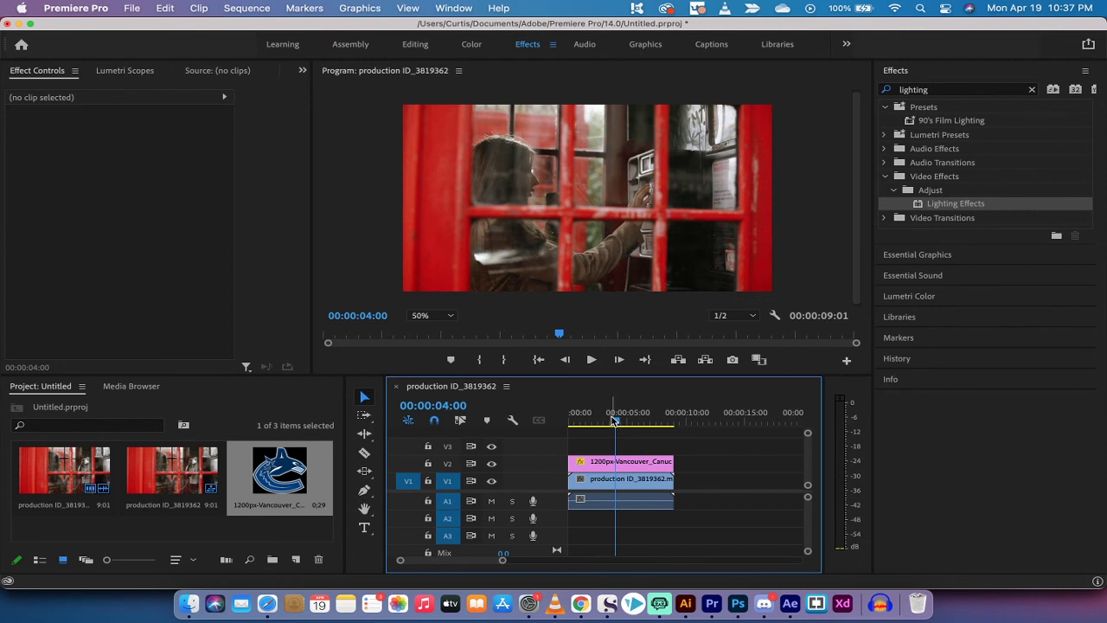
left_click_drag(617, 421, 511, 422)
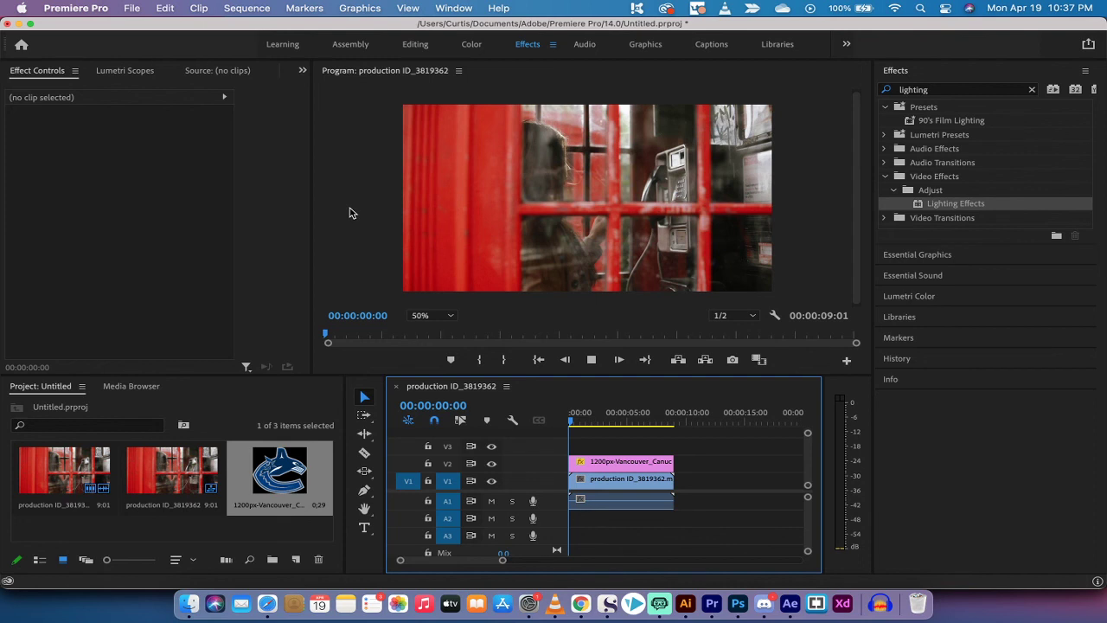
key("space")
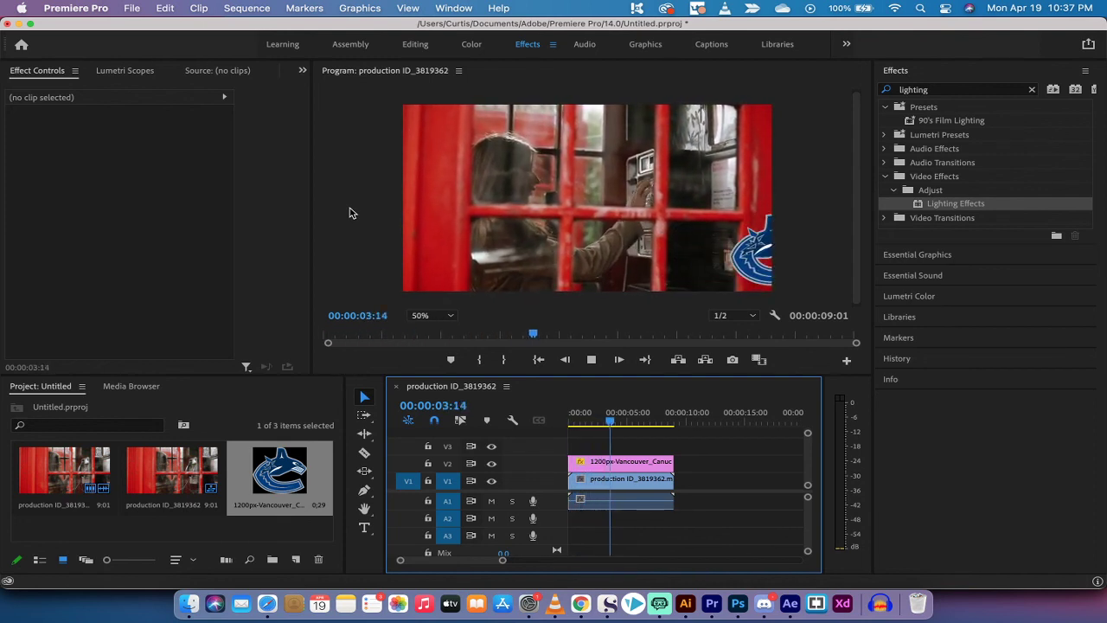
key("space")
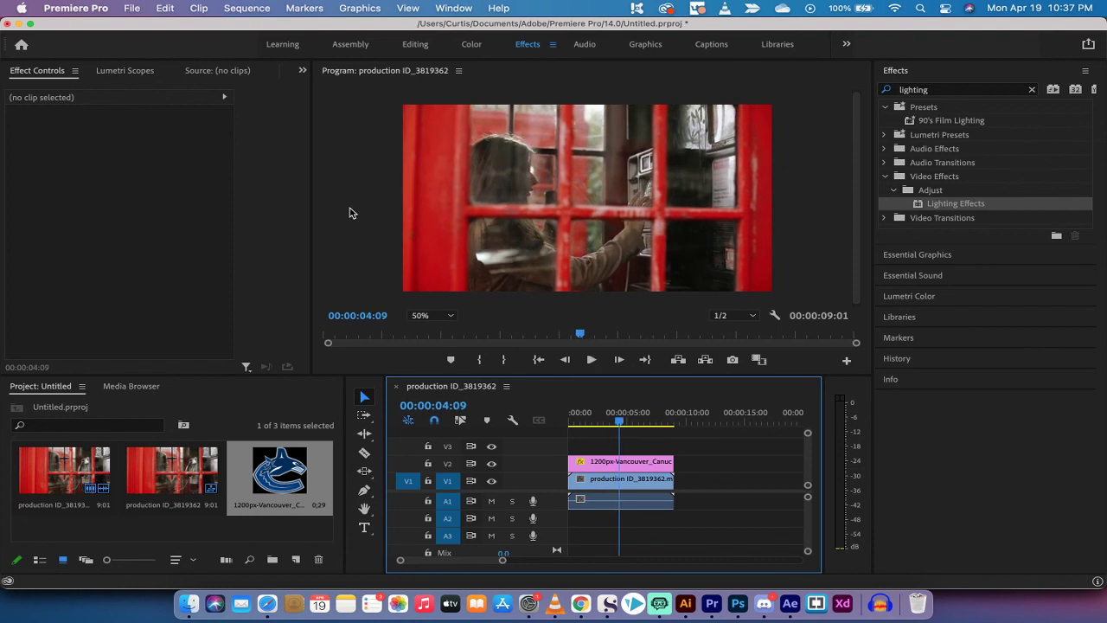